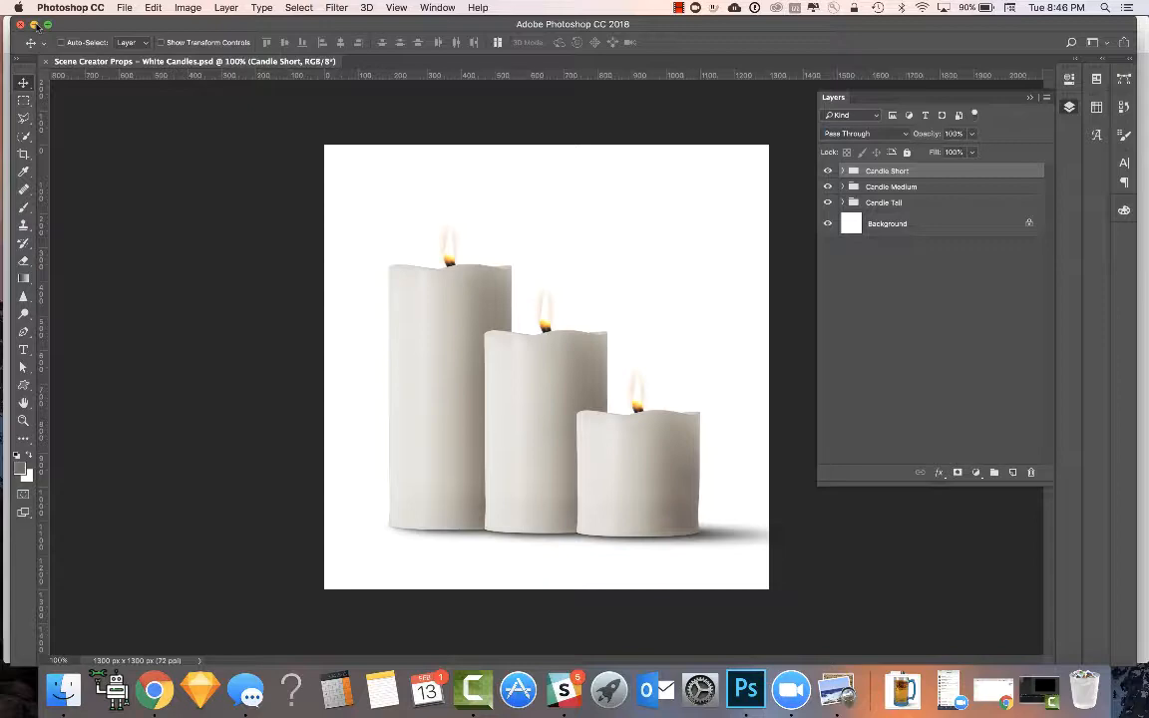
# - Put the Photoshop window and the cover image away, and view the short and tall white candle JPG previews
pyautogui.click(34, 23)
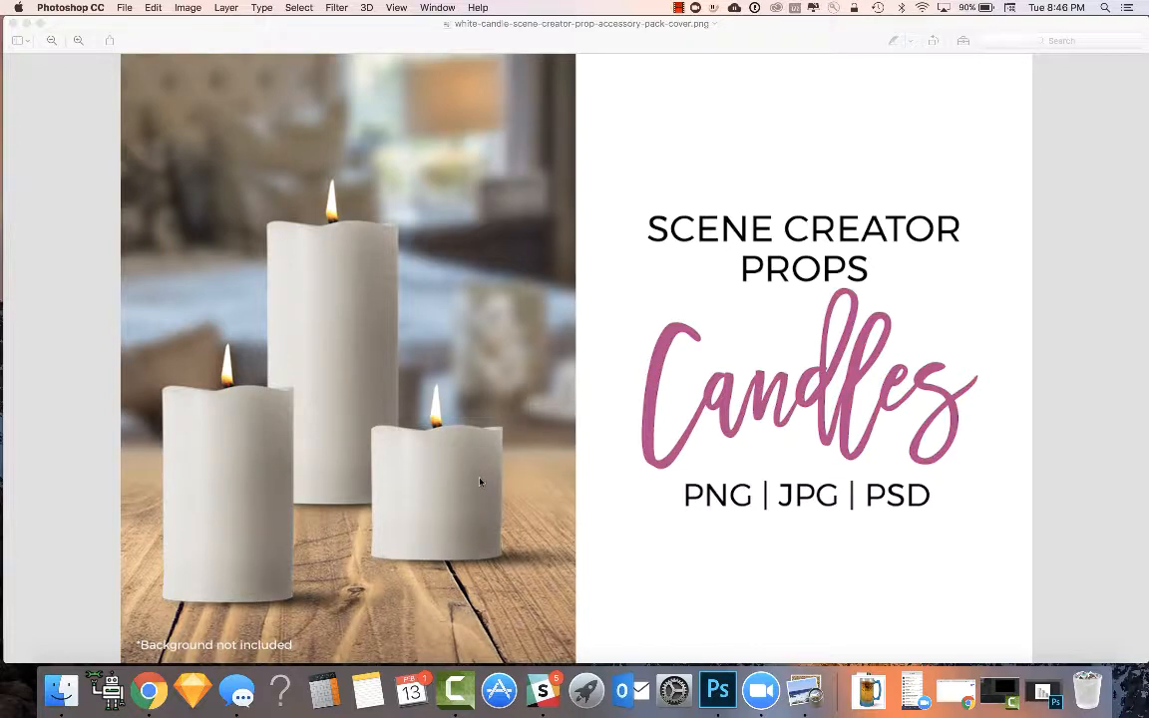
pyautogui.click(12, 23)
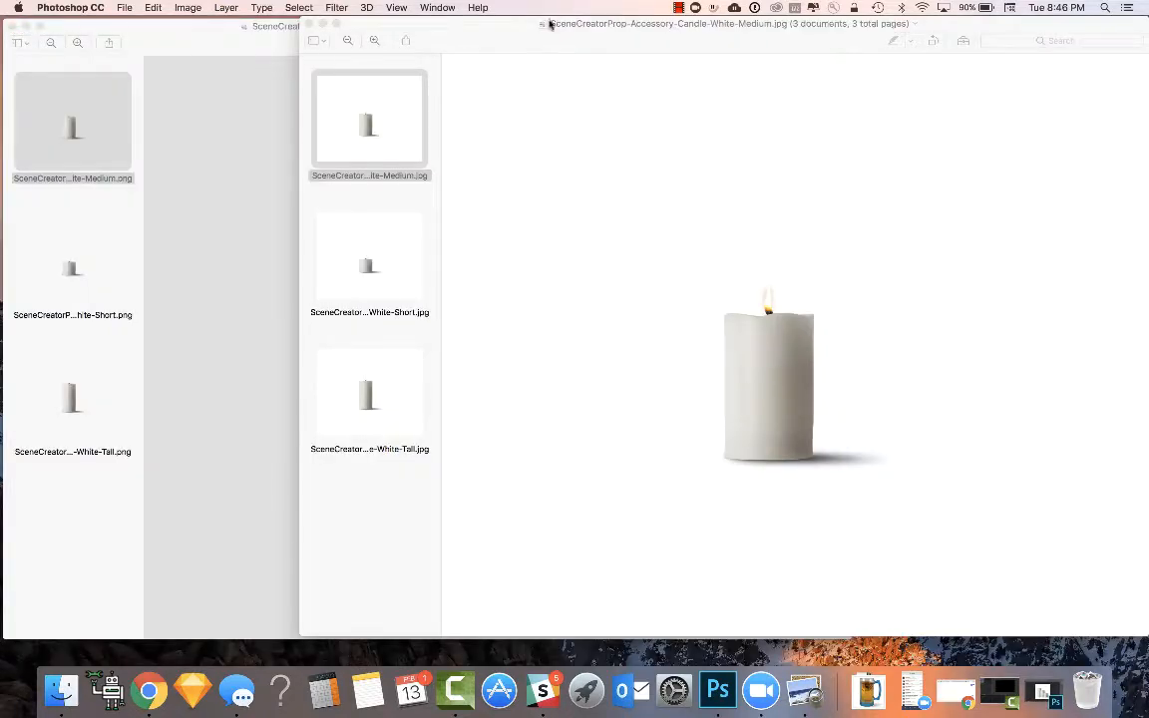
pyautogui.click(385, 239)
pyautogui.click(385, 267)
pyautogui.click(379, 381)
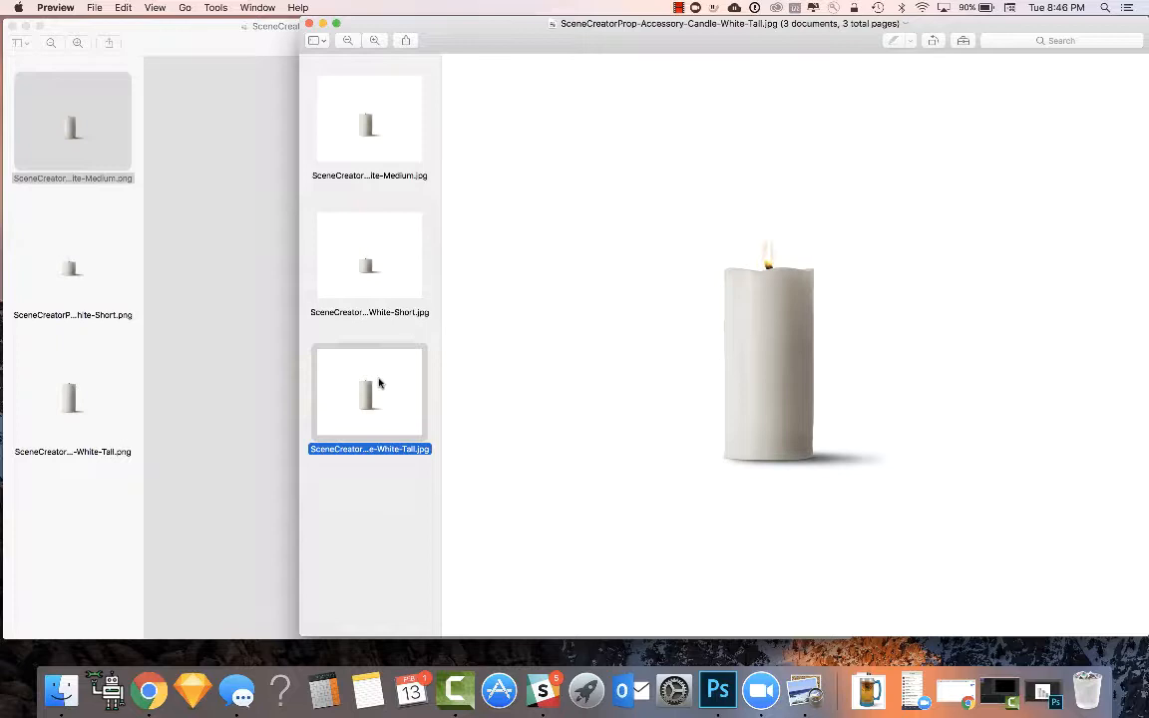
# - View the medium, short and tall white candle PNG files in the Preview window
pyautogui.click(234, 139)
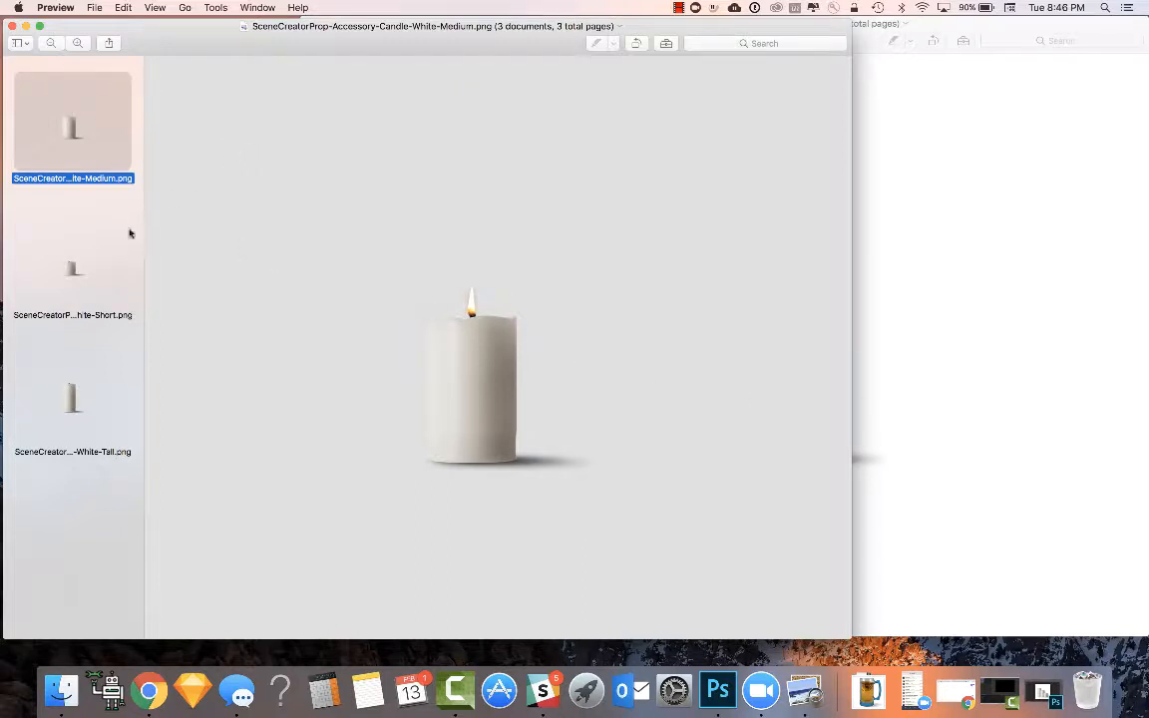
pyautogui.click(99, 244)
pyautogui.click(95, 367)
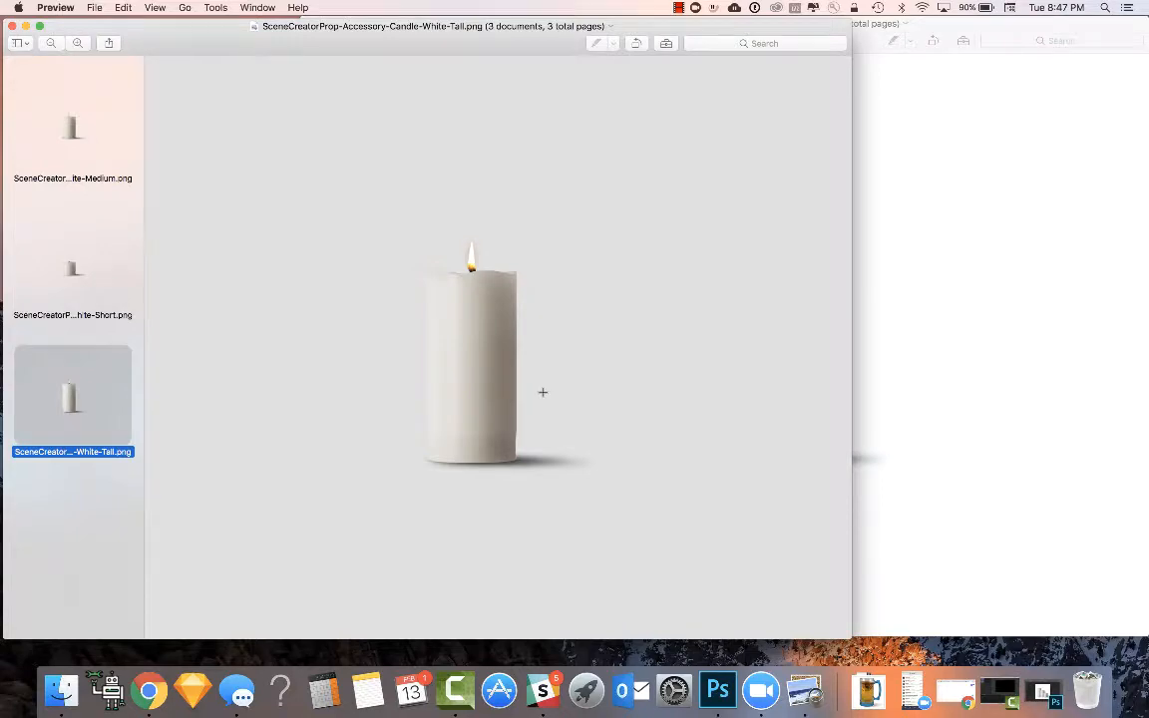
# - Switch back to Photoshop and toggle the Background layer and the short, medium and tall candle groups off and on
pyautogui.click(1043, 690)
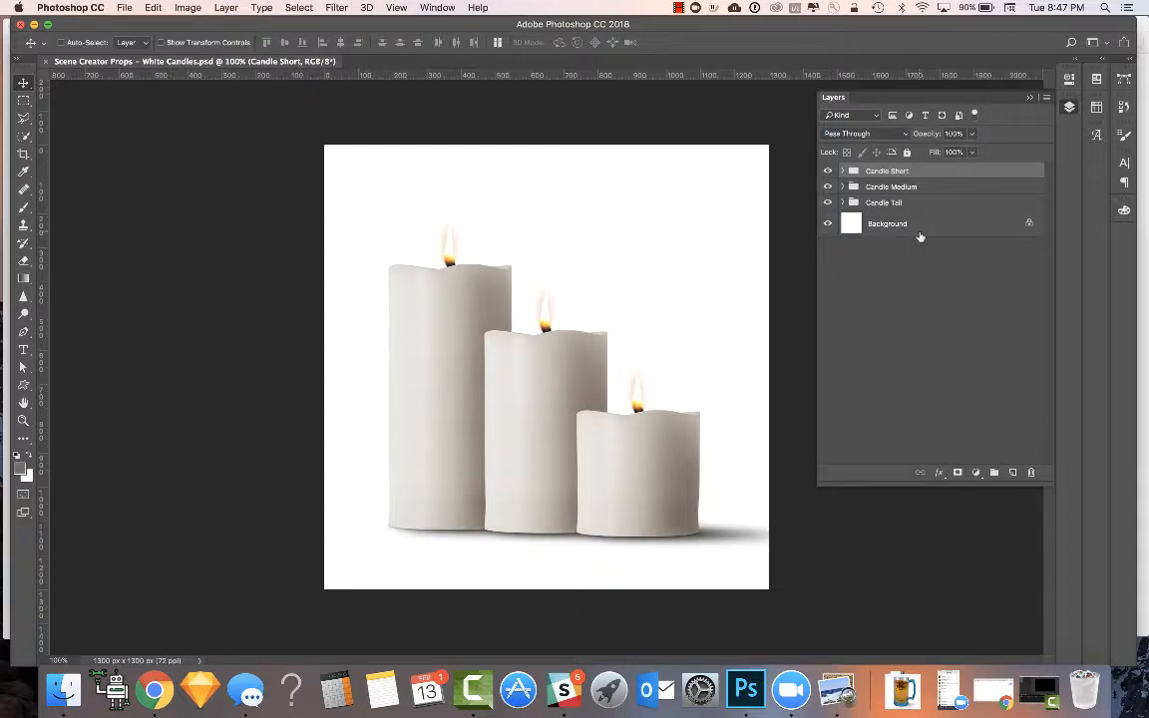
pyautogui.click(828, 223)
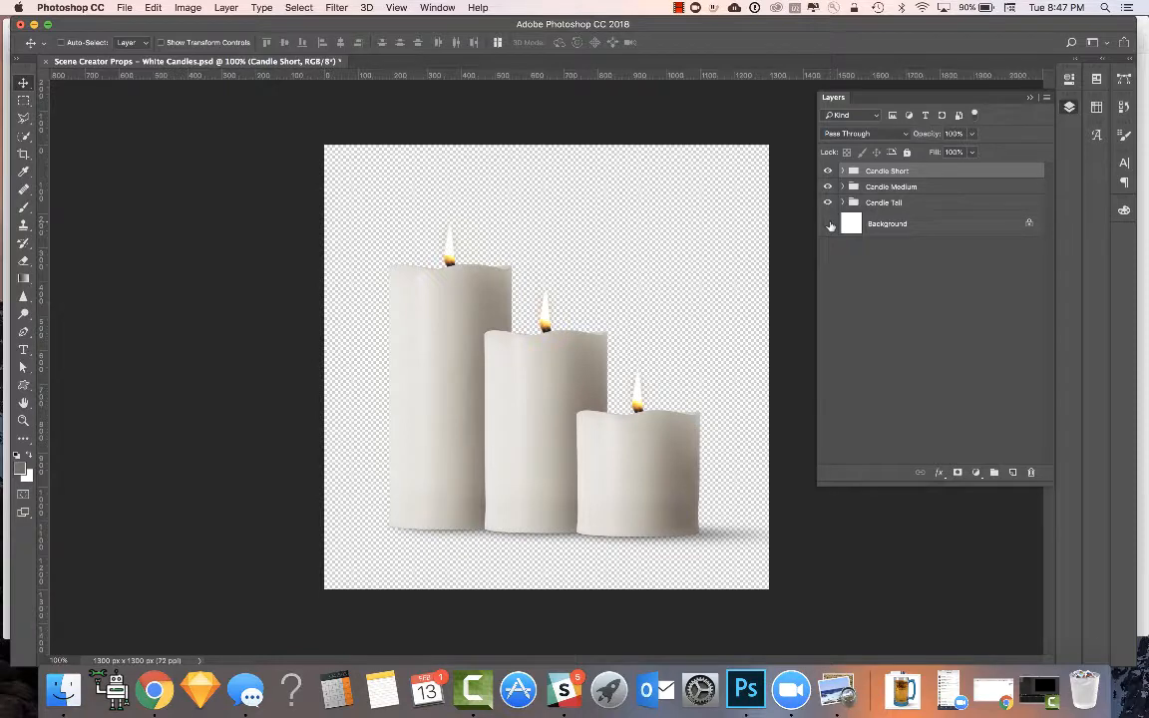
pyautogui.click(828, 223)
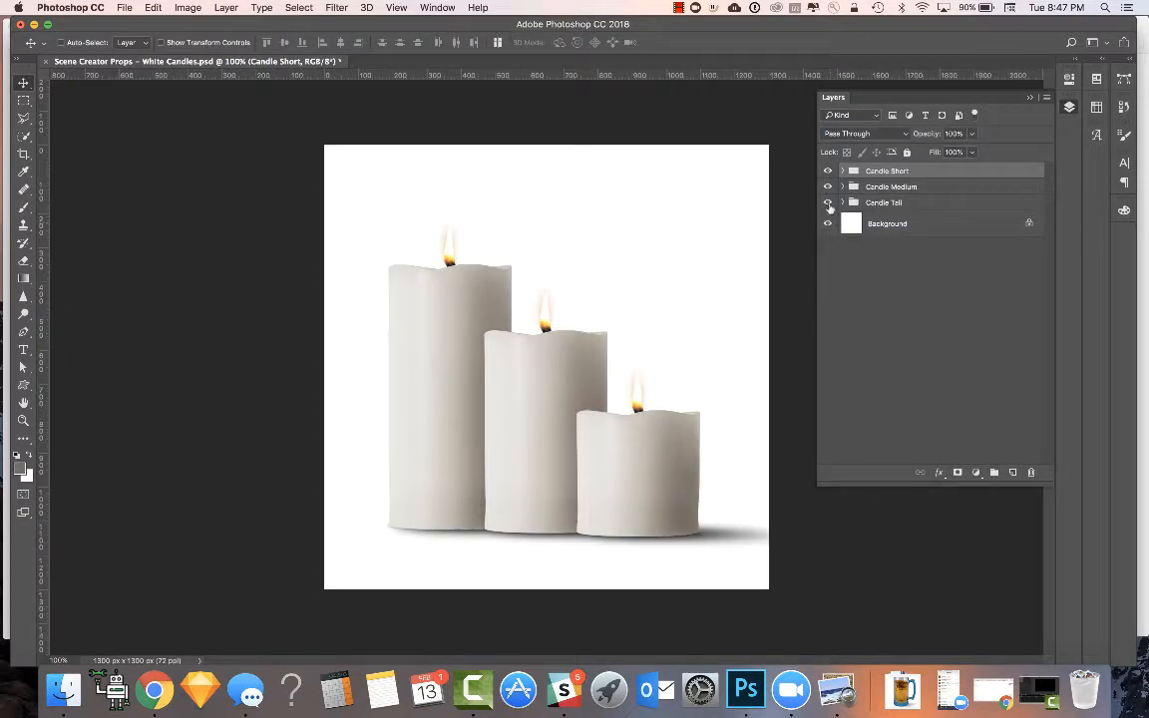
pyautogui.click(827, 172)
pyautogui.click(826, 171)
pyautogui.click(826, 187)
pyautogui.click(827, 187)
pyautogui.click(827, 203)
pyautogui.click(827, 204)
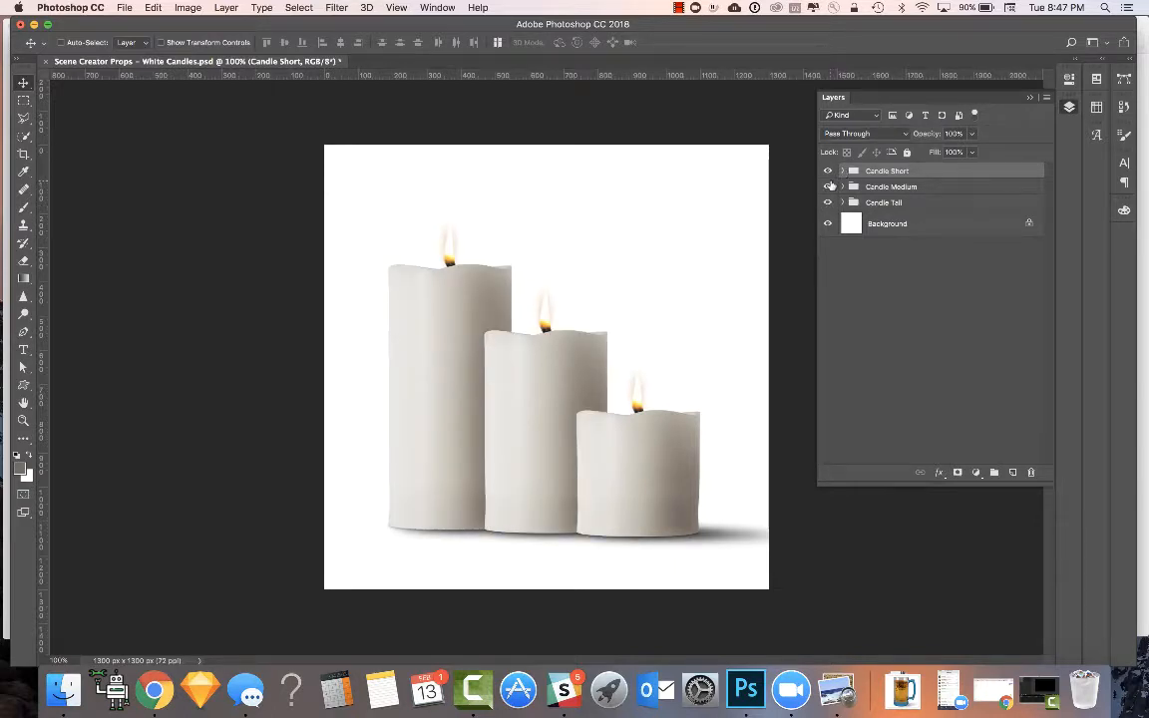
# - Examine the Candle Short group's candle, flame and shadow layers by toggling their visibility off and on
pyautogui.click(842, 171)
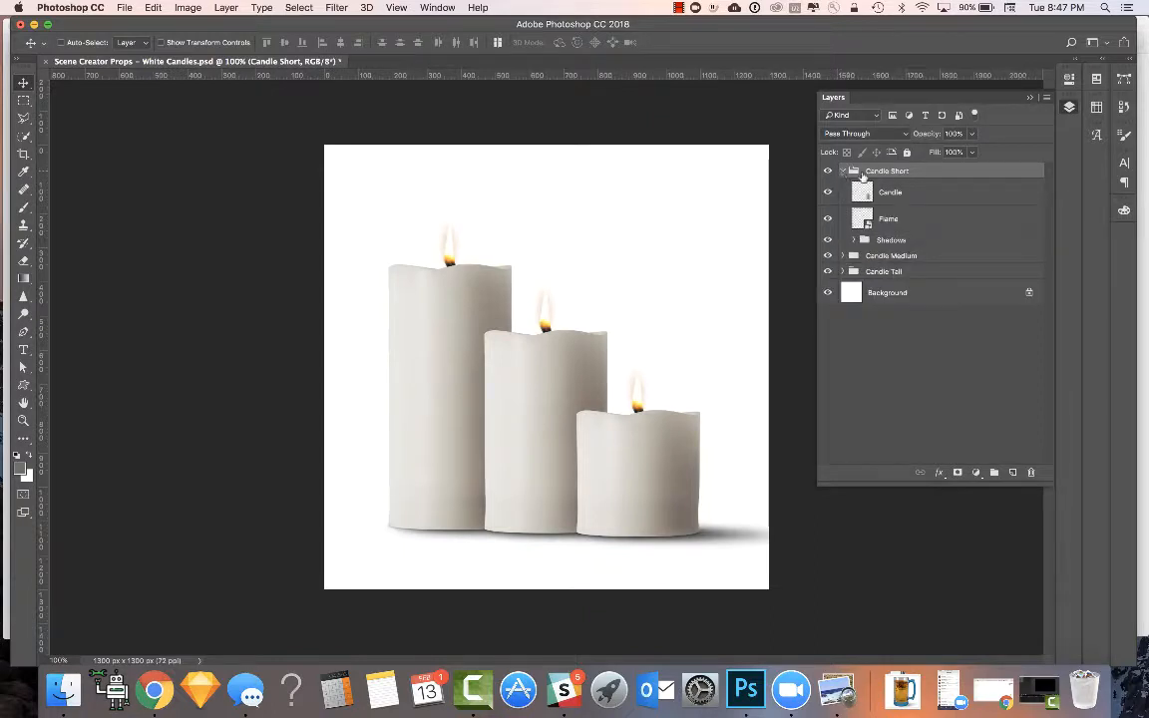
pyautogui.click(918, 192)
pyautogui.click(827, 193)
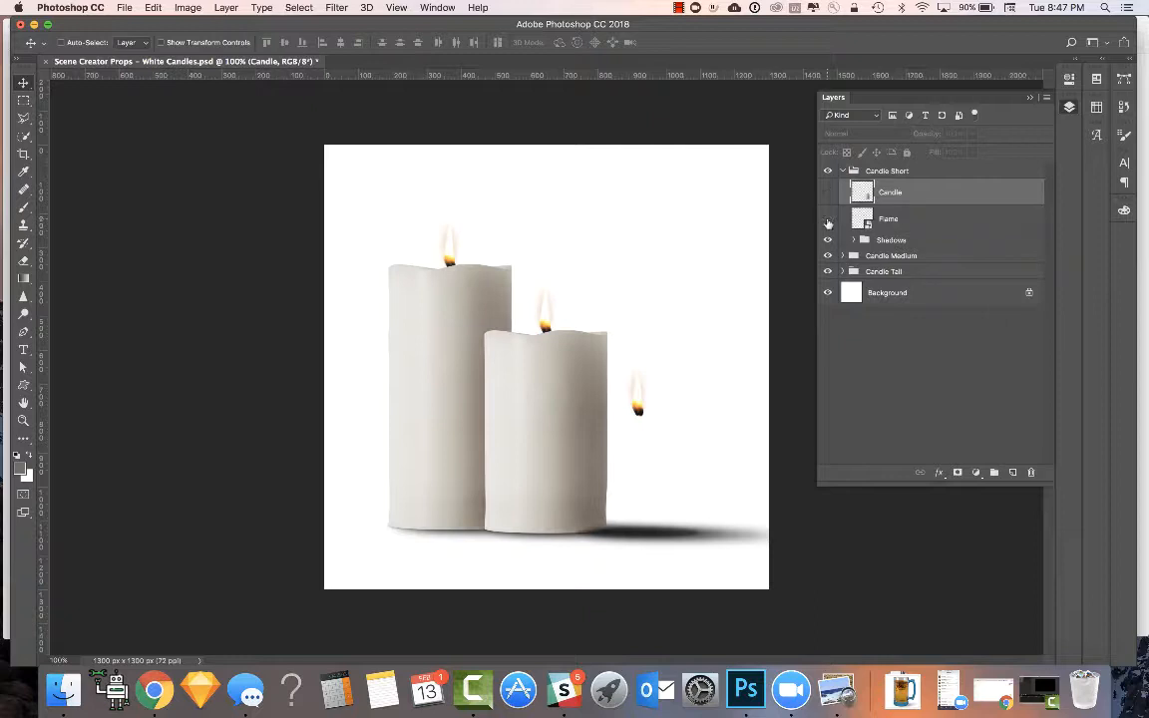
pyautogui.click(827, 220)
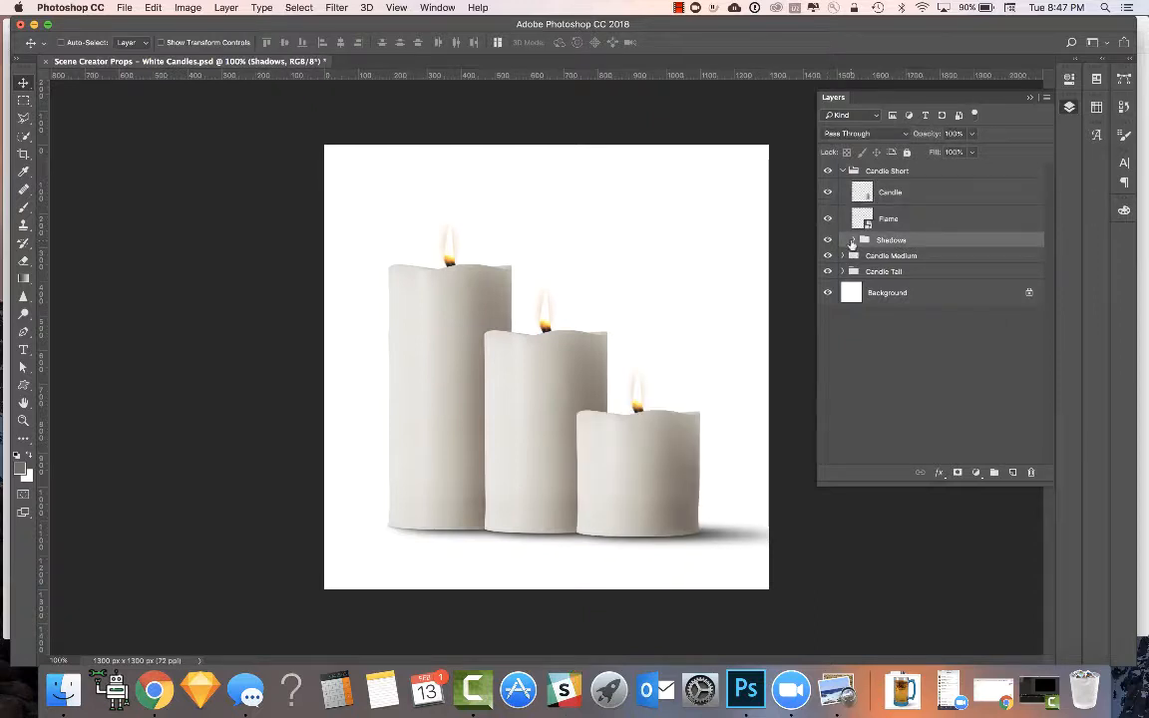
pyautogui.click(852, 241)
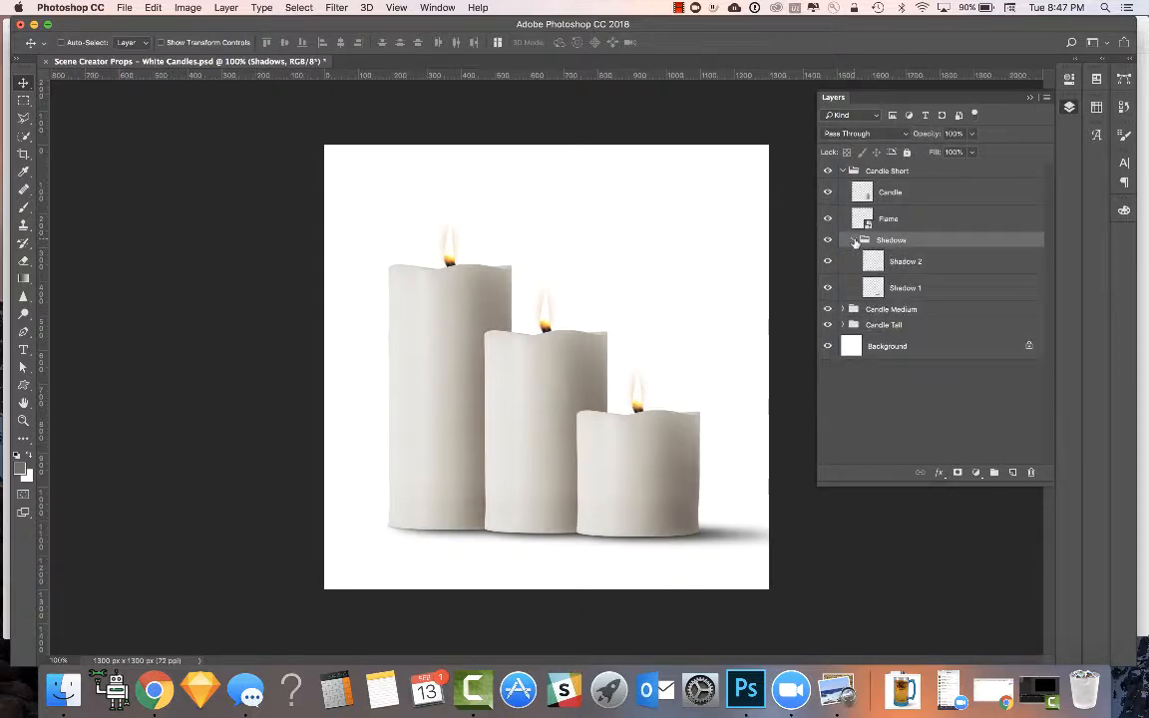
pyautogui.click(828, 263)
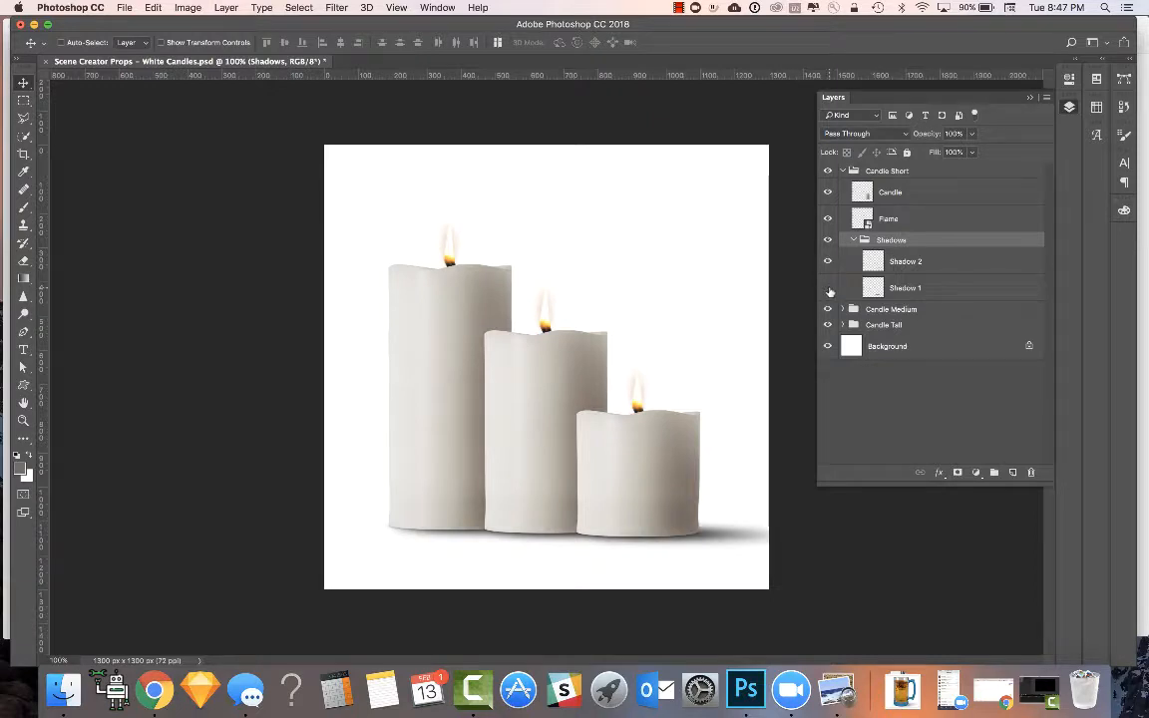
pyautogui.click(853, 241)
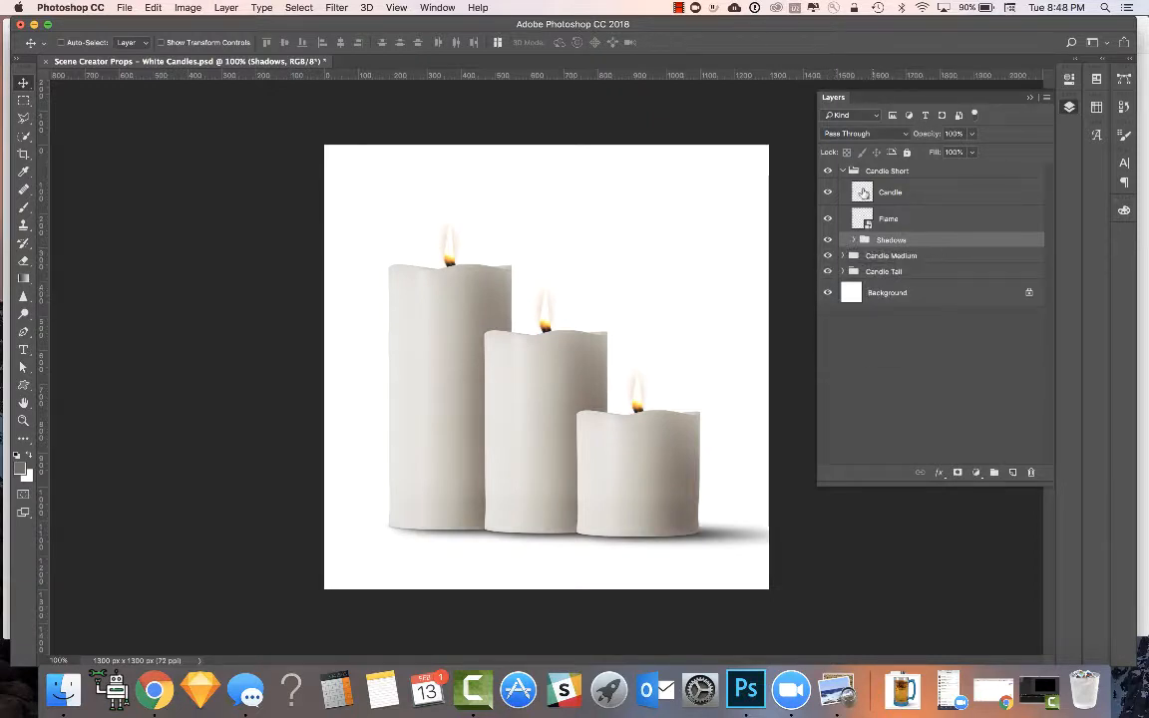
# - Collapse the Candle Short group and inspect the layers inside the Candle Medium and Candle Tall groups
pyautogui.click(843, 171)
pyautogui.click(843, 188)
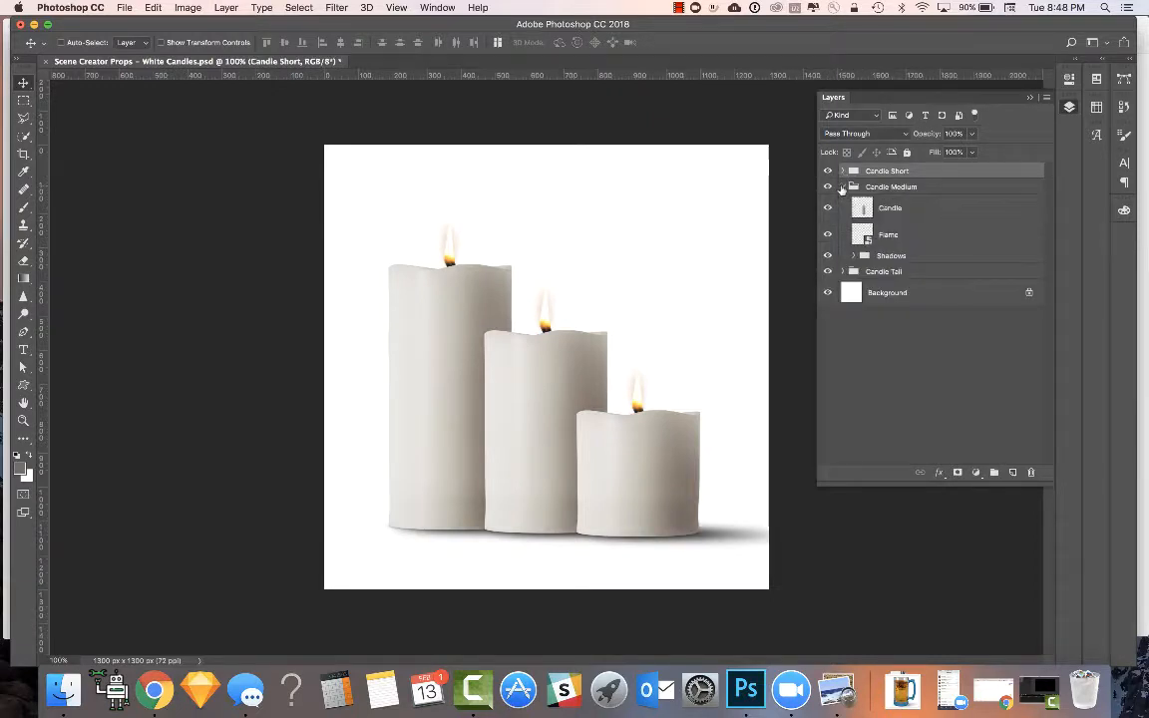
pyautogui.click(843, 188)
pyautogui.click(843, 202)
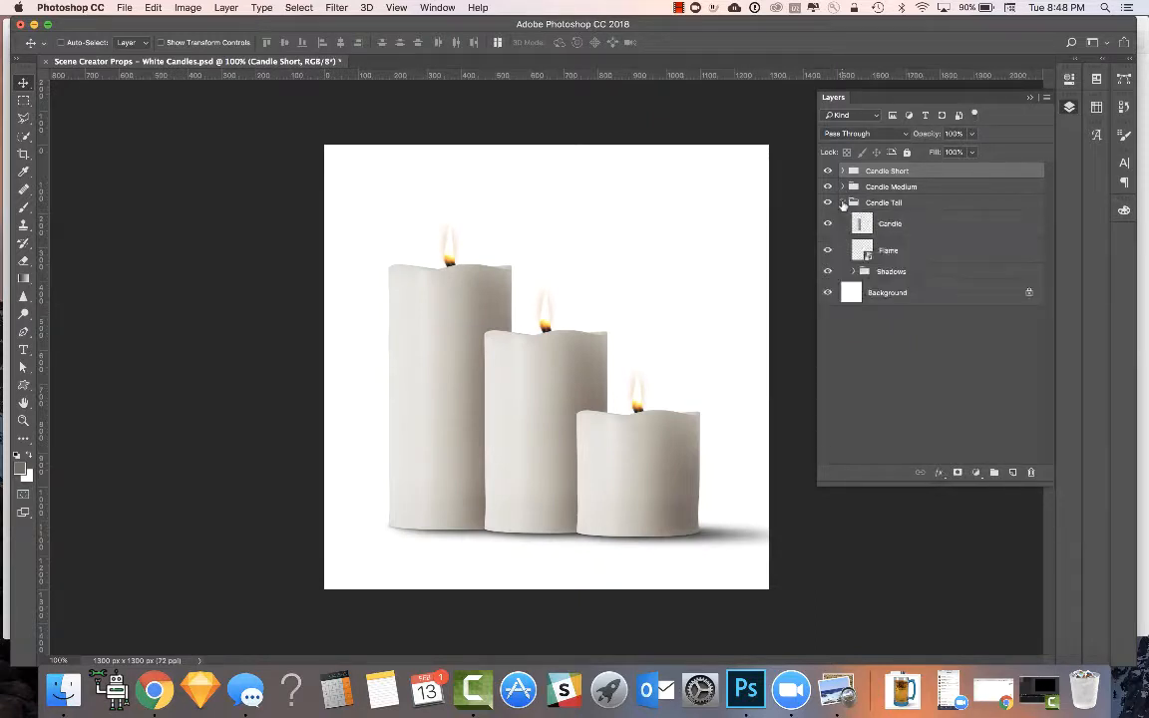
pyautogui.click(843, 202)
# - Spread the candles apart by moving the tall group slightly left, the medium group up and the short group down and right
pyautogui.click(914, 203)
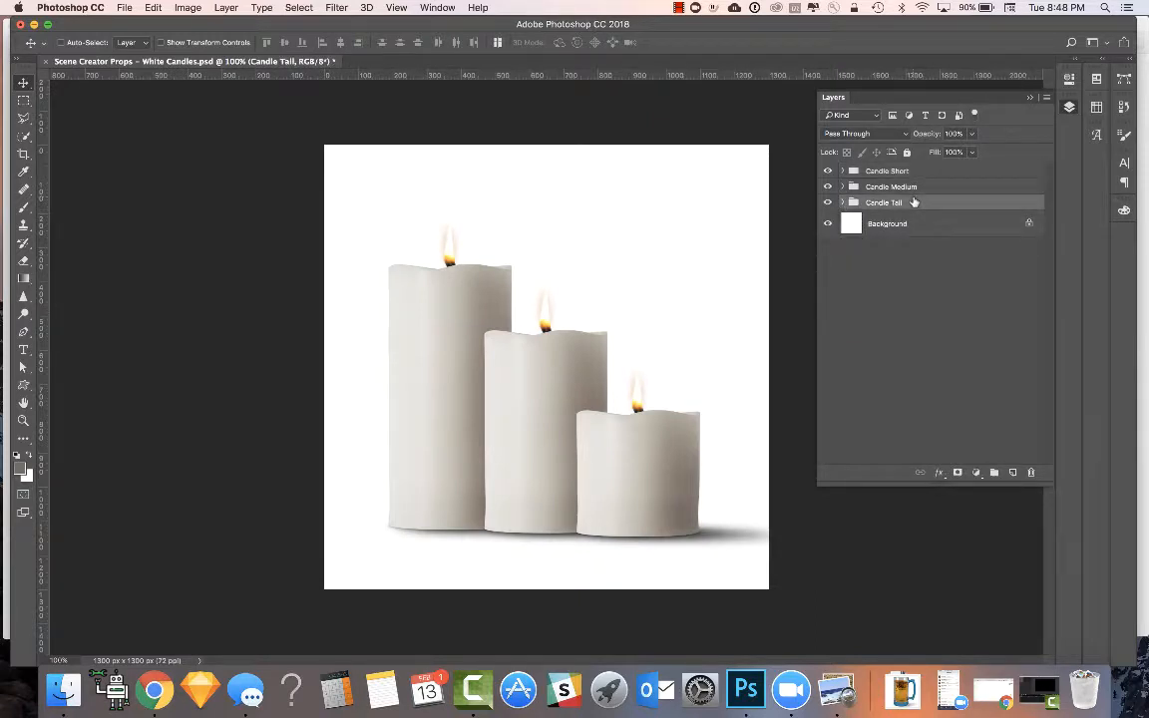
pyautogui.moveTo(618, 449); pyautogui.dragTo(589, 461)
pyautogui.click(898, 187)
pyautogui.moveTo(515, 361); pyautogui.dragTo(552, 277)
pyautogui.click(898, 170)
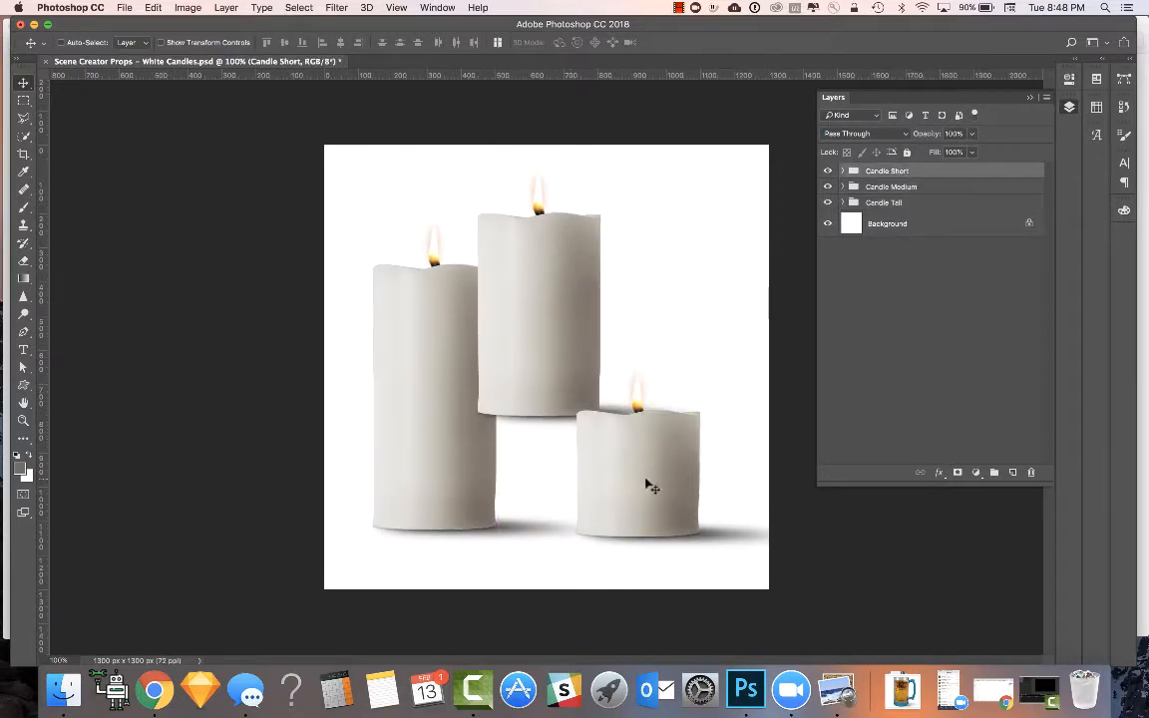
pyautogui.moveTo(650, 486); pyautogui.dragTo(666, 511)
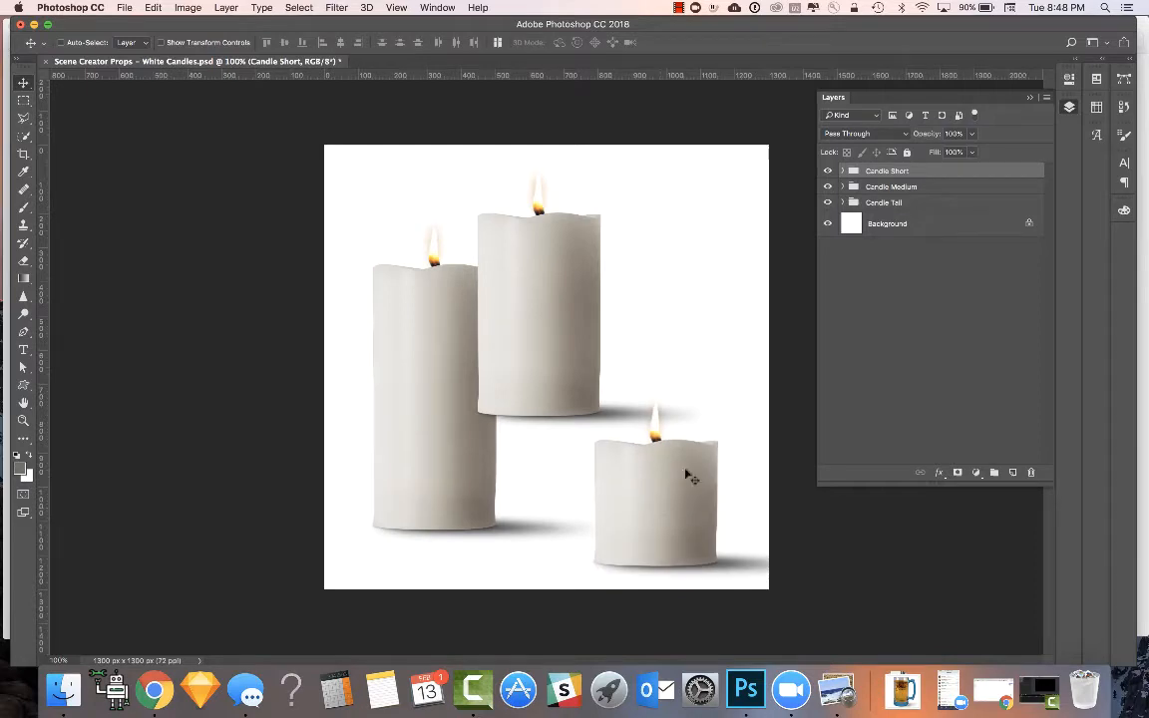
# - Try nudging the Shadow 2 layer of the Candle Short group to the left in six large increments, and undo it
pyautogui.click(843, 174)
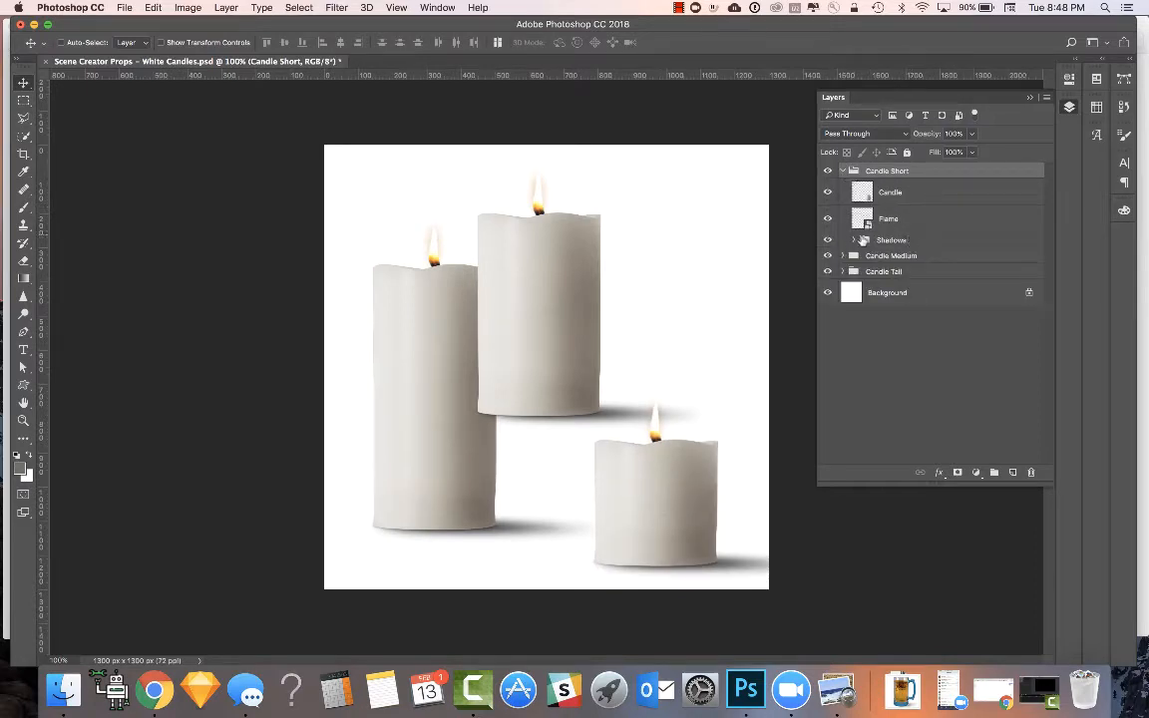
pyautogui.click(863, 241)
pyautogui.click(853, 240)
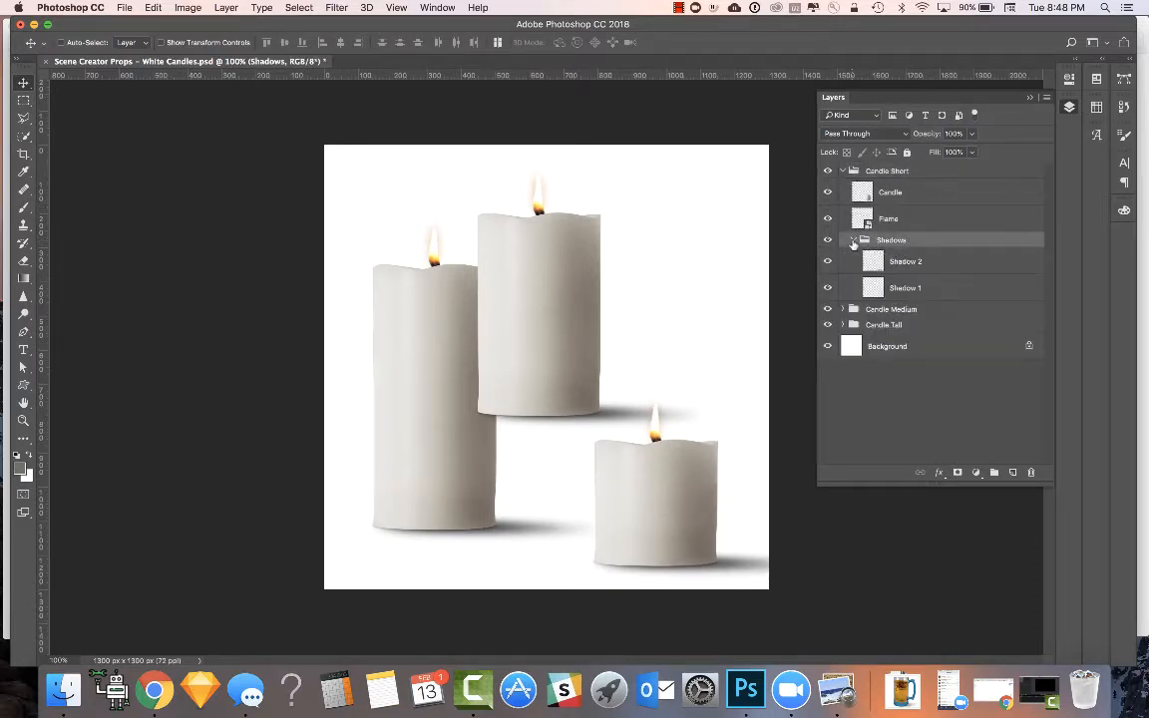
pyautogui.click(904, 265)
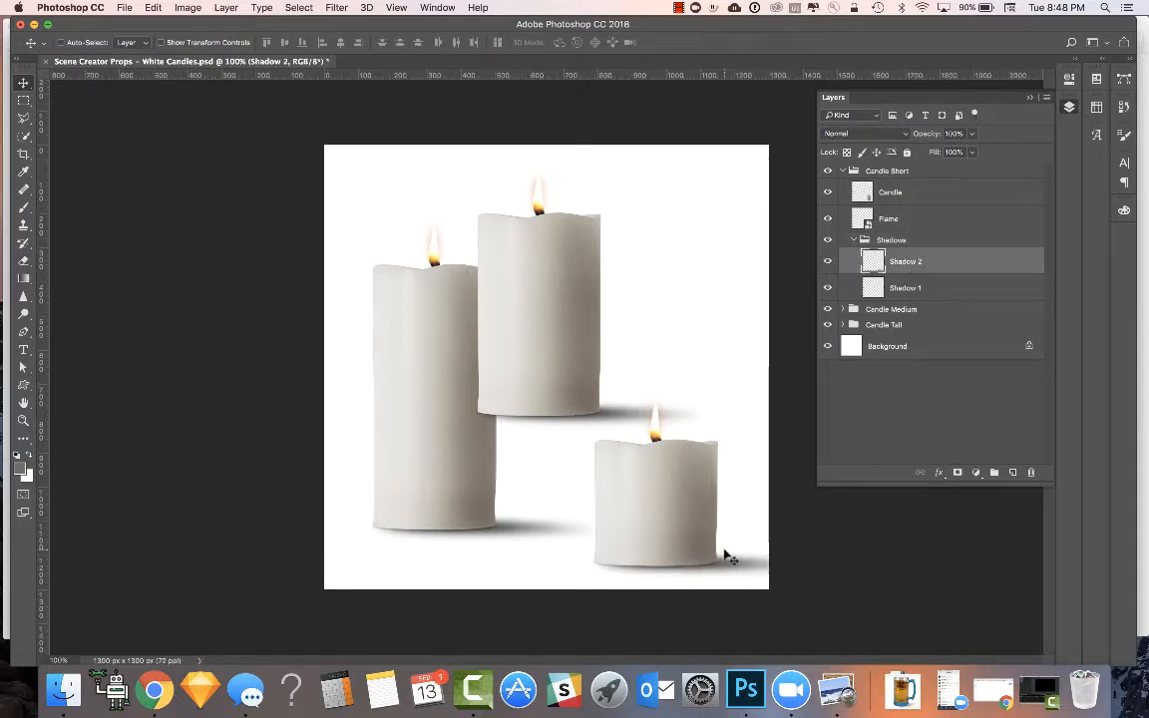
pyautogui.hotkey('shift', 'Left')
pyautogui.hotkey('shift', 'Left')
pyautogui.hotkey('shift', 'Left')
pyautogui.hotkey('shift', 'Left')
pyautogui.hotkey('shift', 'Left')
pyautogui.hotkey('shift', 'Left')
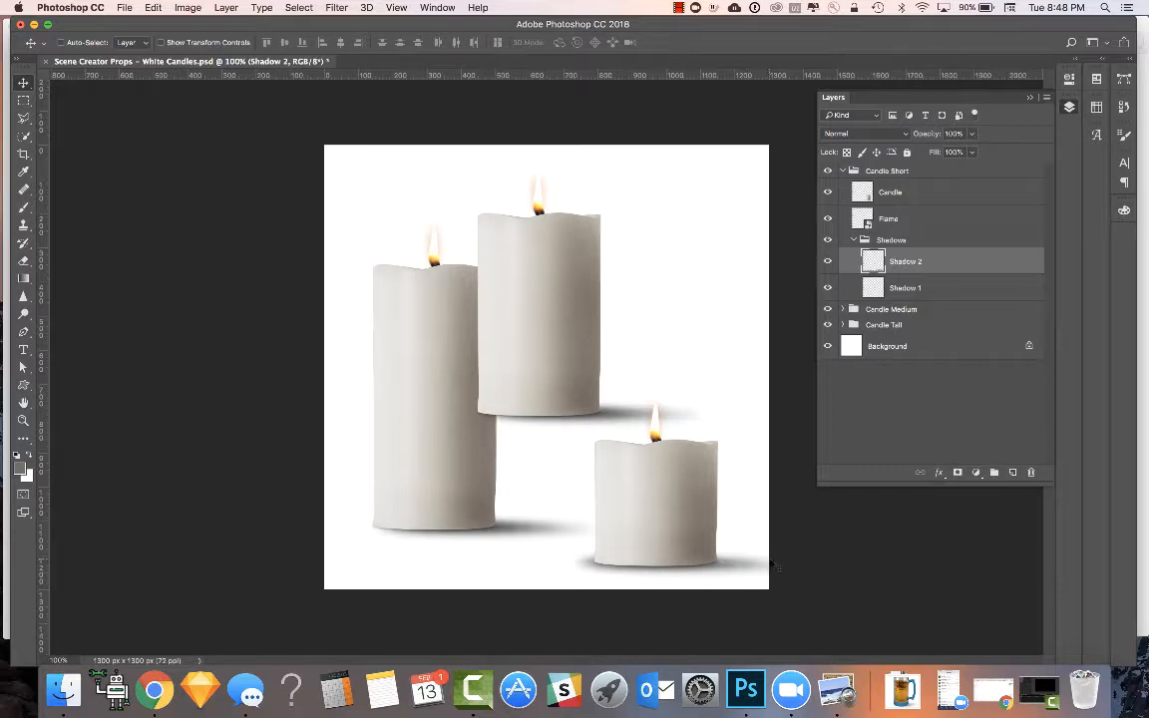
pyautogui.press('super+z')
# - Try narrowing the short candle's Shadow 2 layer from its right edge with Free Transform, and collapse the Shadows and Candle Short groups
pyautogui.press('super+t')
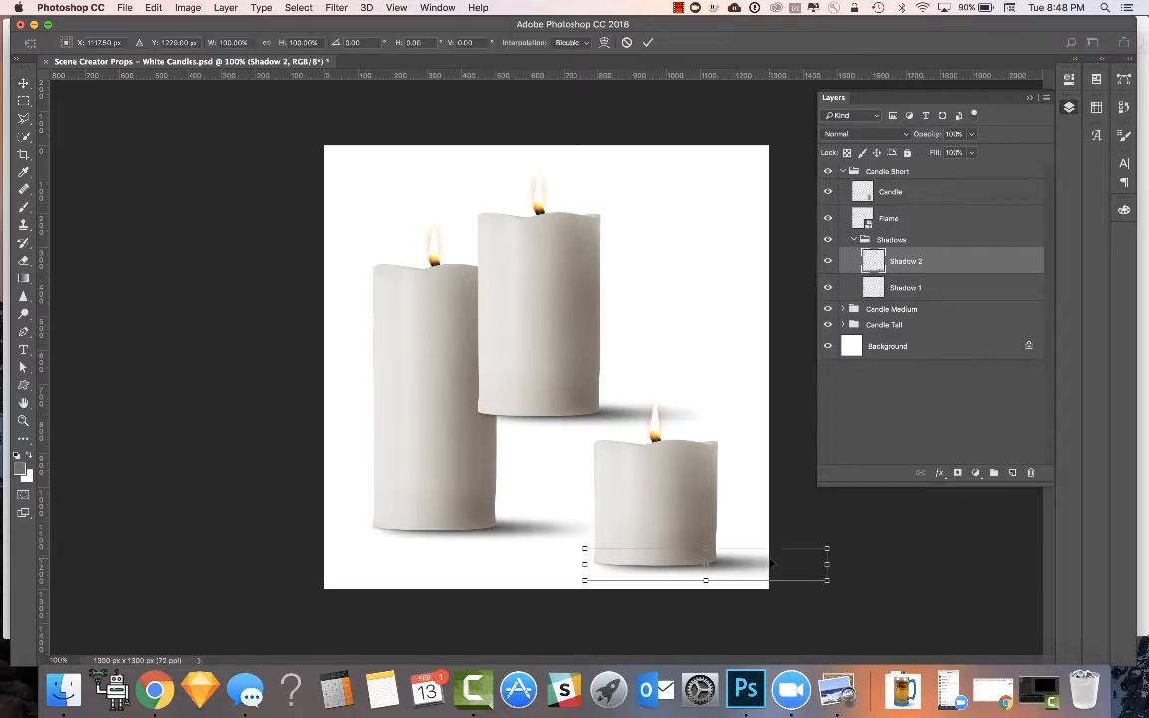
pyautogui.moveTo(828, 565); pyautogui.dragTo(784, 566)
pyautogui.press('Return')
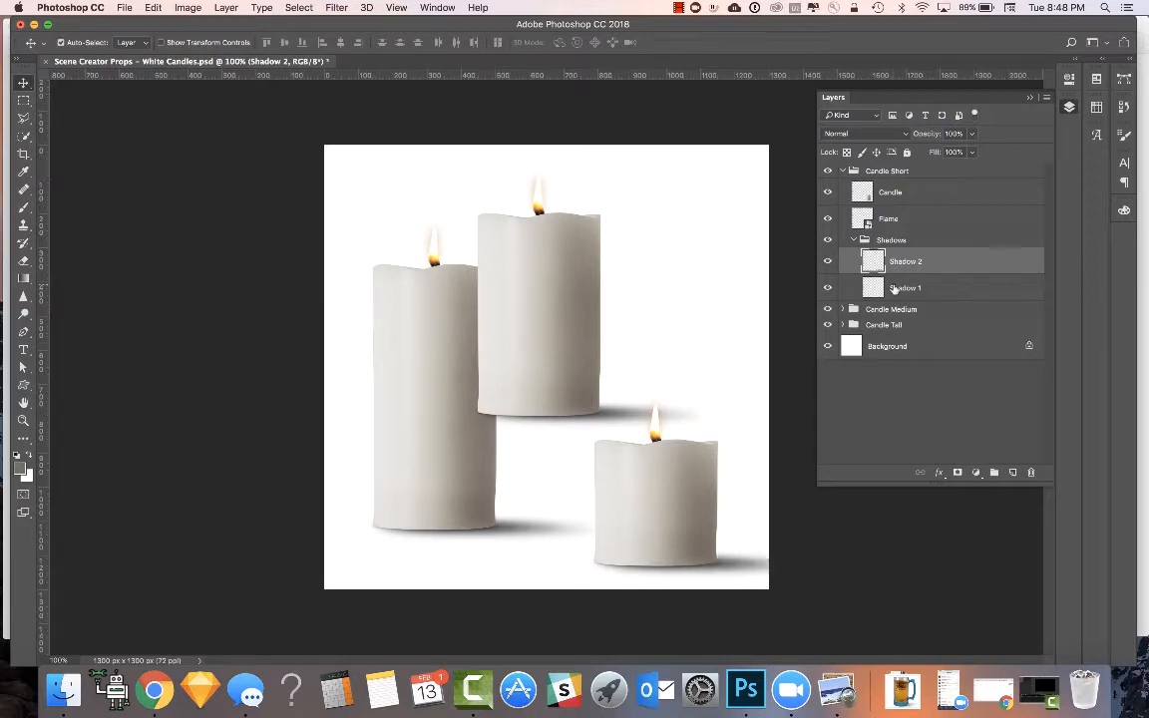
pyautogui.click(854, 239)
pyautogui.click(843, 171)
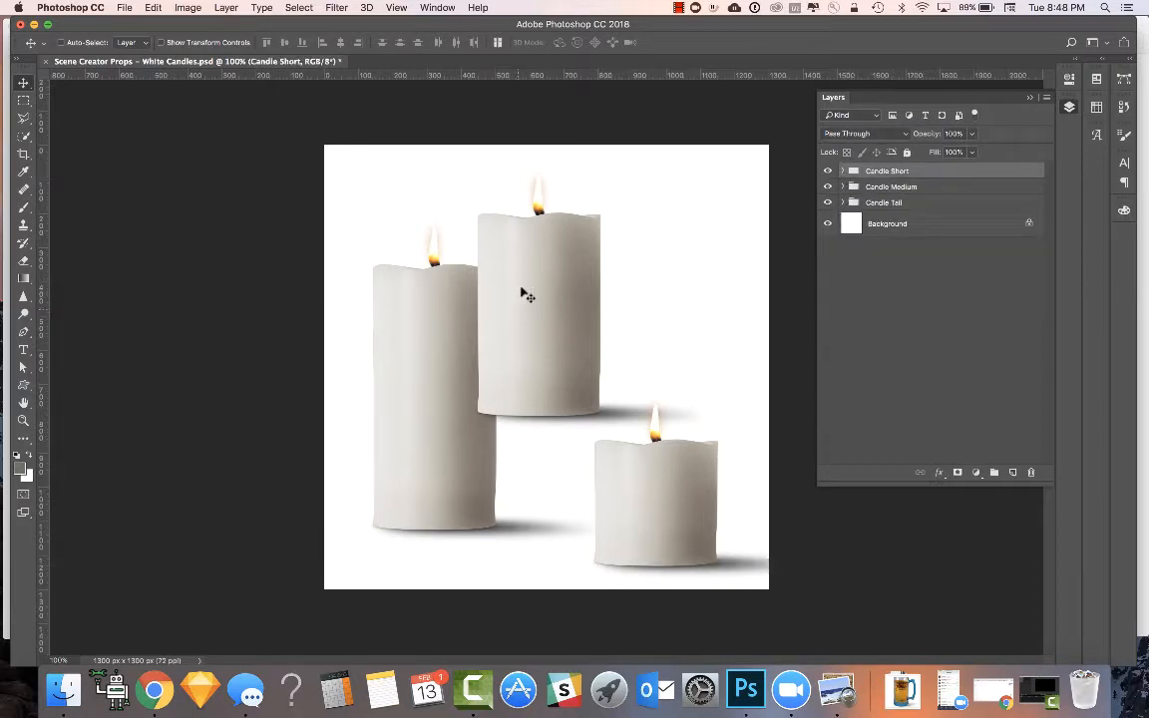
# - Move the short candle group up and the medium one down to form a descending row beside the tall candle
pyautogui.moveTo(619, 466); pyautogui.dragTo(620, 427)
pyautogui.click(903, 189)
pyautogui.moveTo(559, 249); pyautogui.dragTo(562, 379)
pyautogui.click(893, 170)
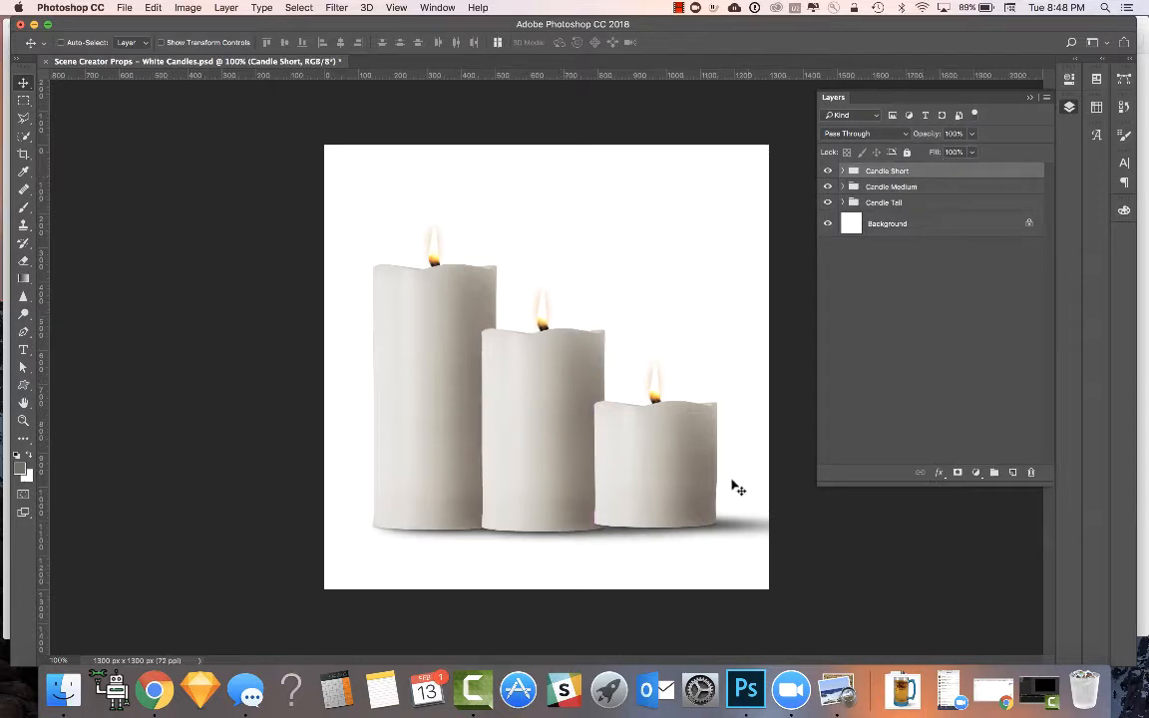
pyautogui.moveTo(692, 468); pyautogui.dragTo(688, 474)
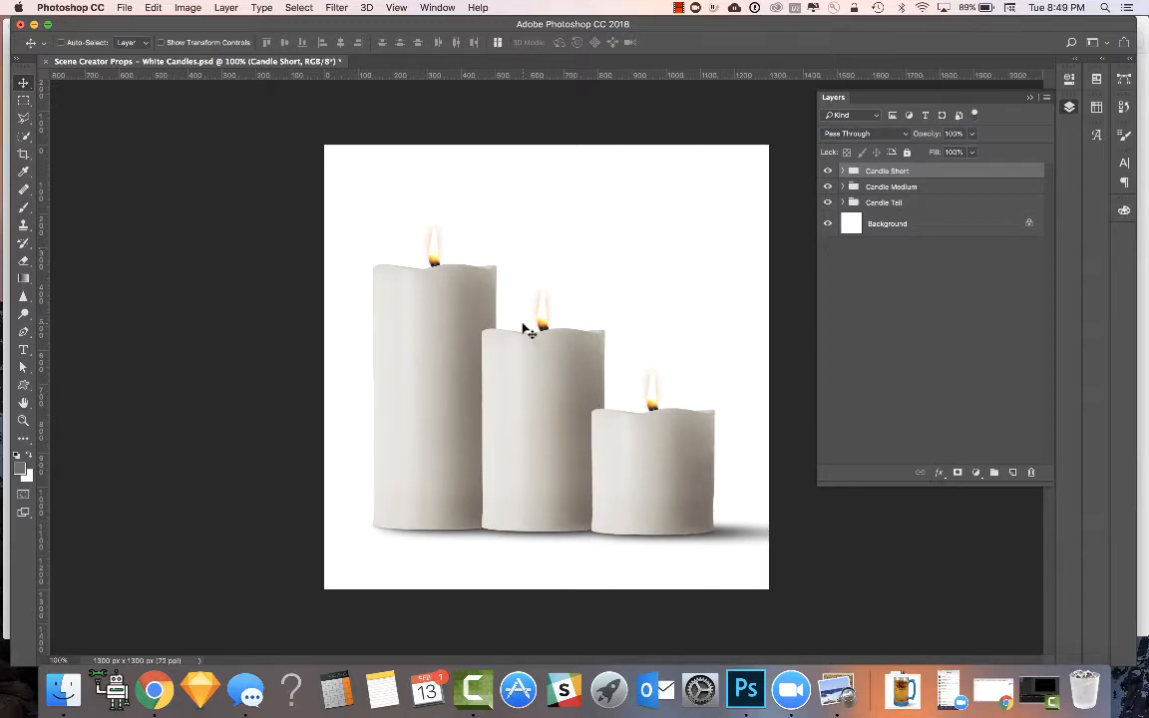